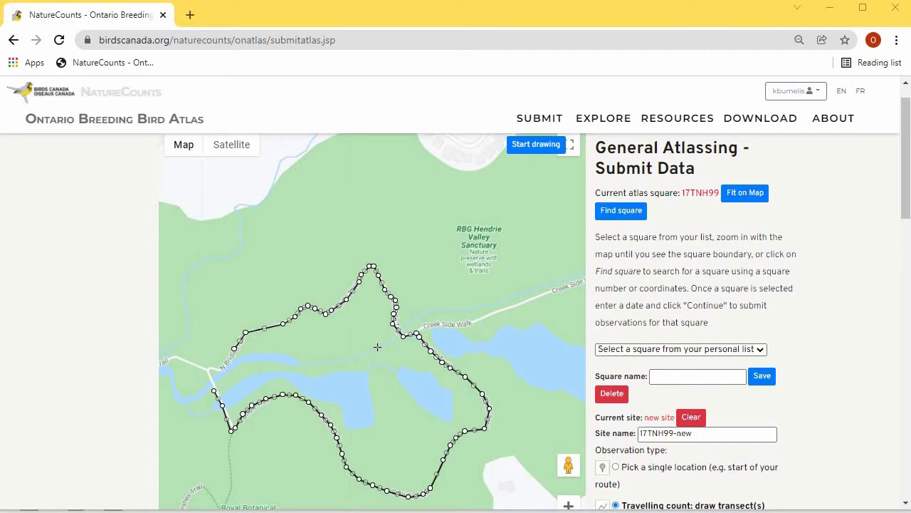
- Continue from the location and effort form for atlas square 17TNH99 to the species checklist
left_click_drag(908, 172, 908, 169)
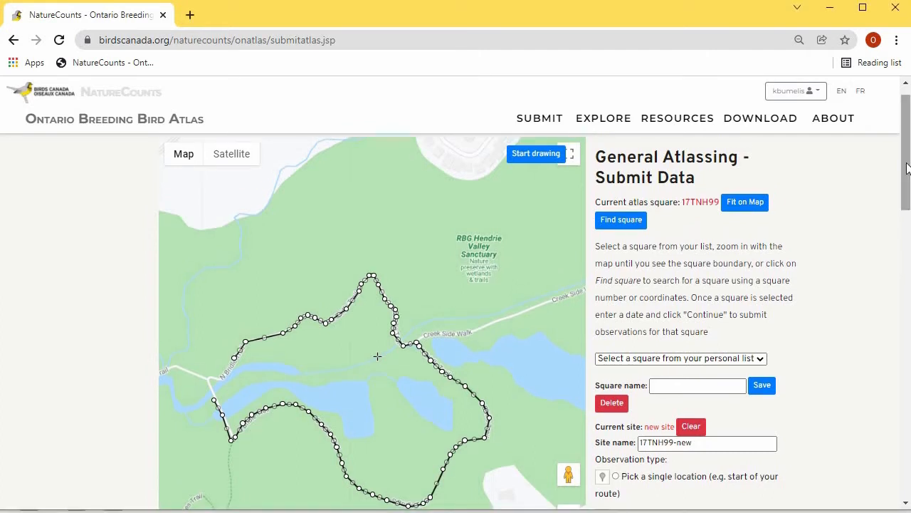
left_click(907, 168)
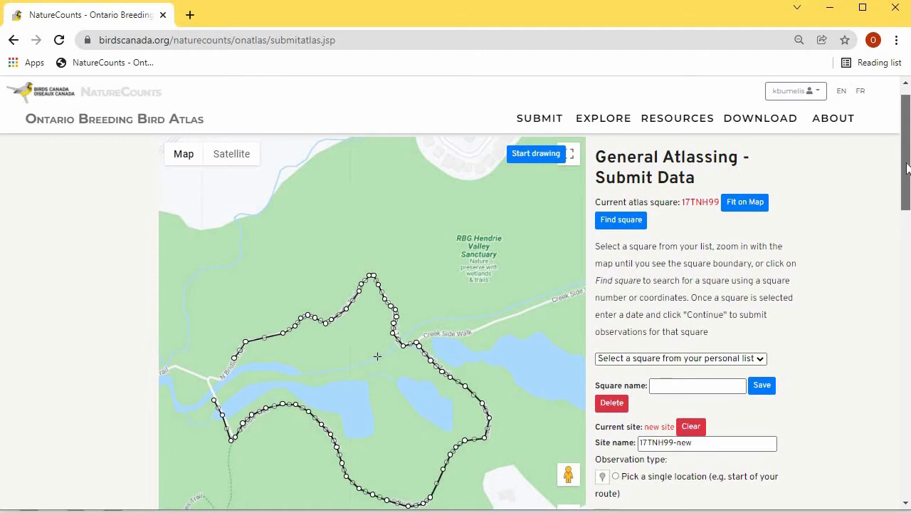
left_click_drag(907, 168, 708, 399)
left_click(694, 354)
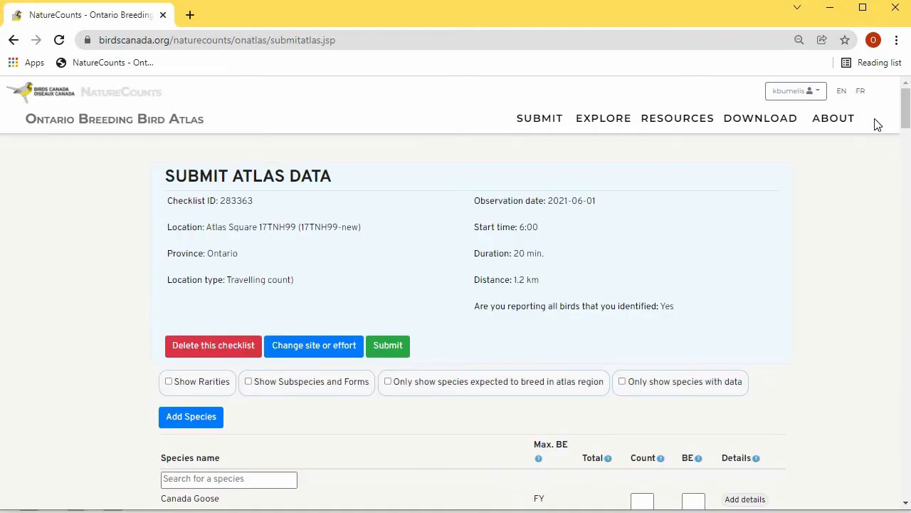
- Include rarities in the species checklist and look through the rare labels and symbols beside the species names
left_click_drag(906, 112, 906, 135)
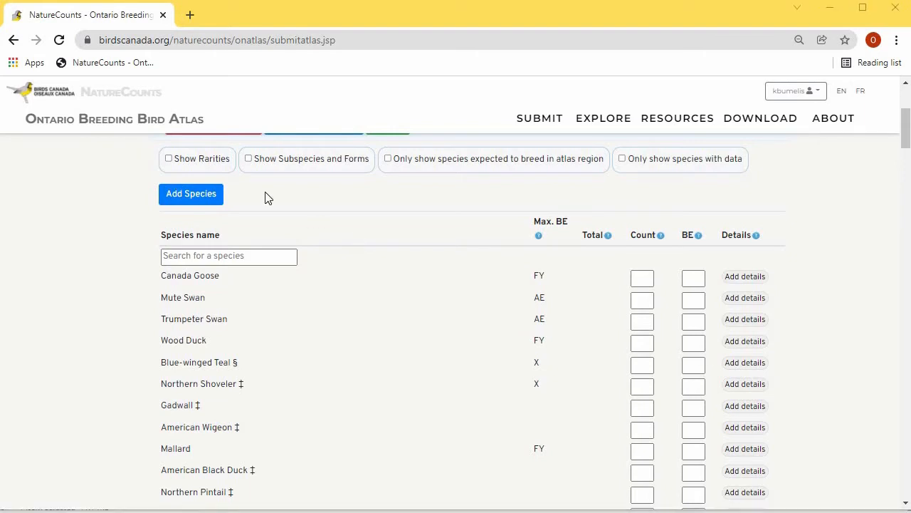
left_click(169, 158)
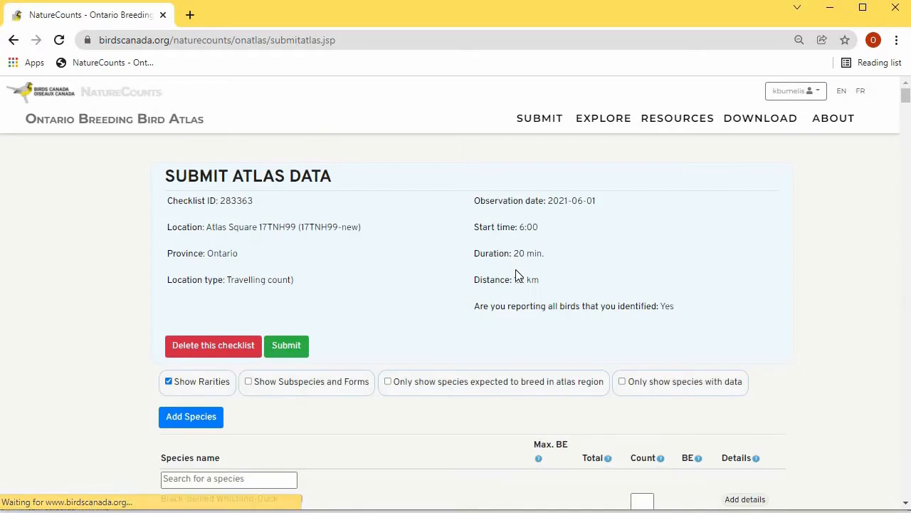
scroll(516, 275, "down", 2)
scroll(517, 274, "down", 5)
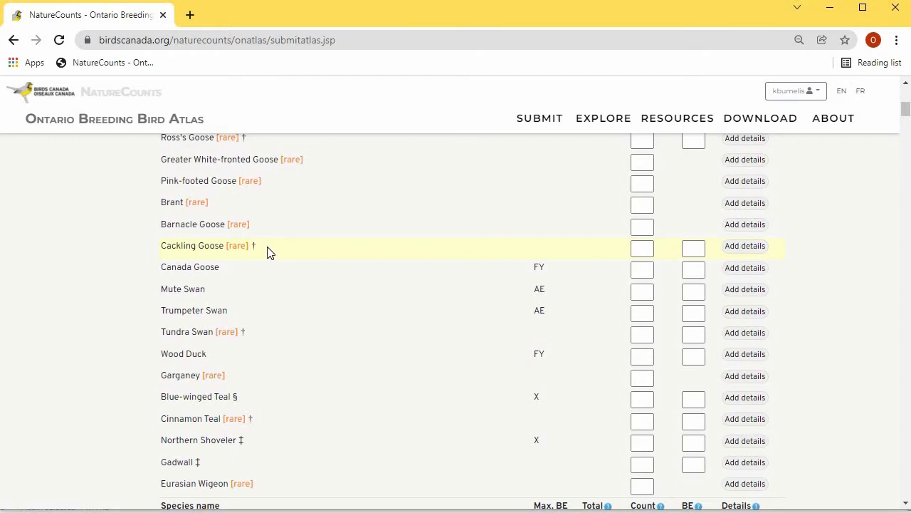
scroll(319, 336, "down", 2)
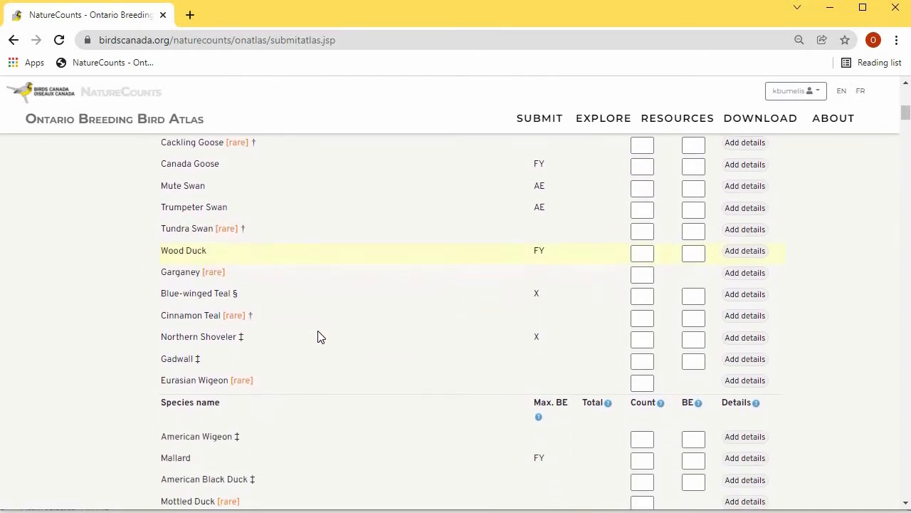
scroll(327, 329, "down", 1)
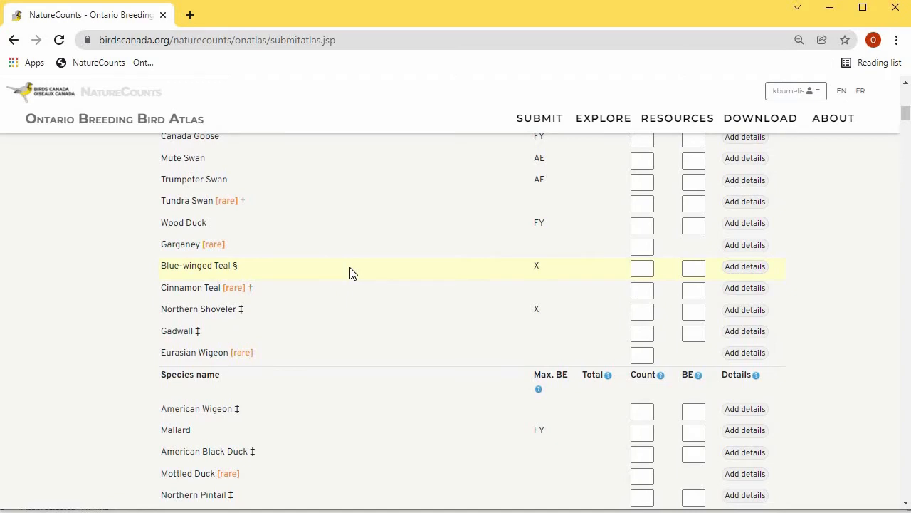
scroll(350, 273, "down", 3)
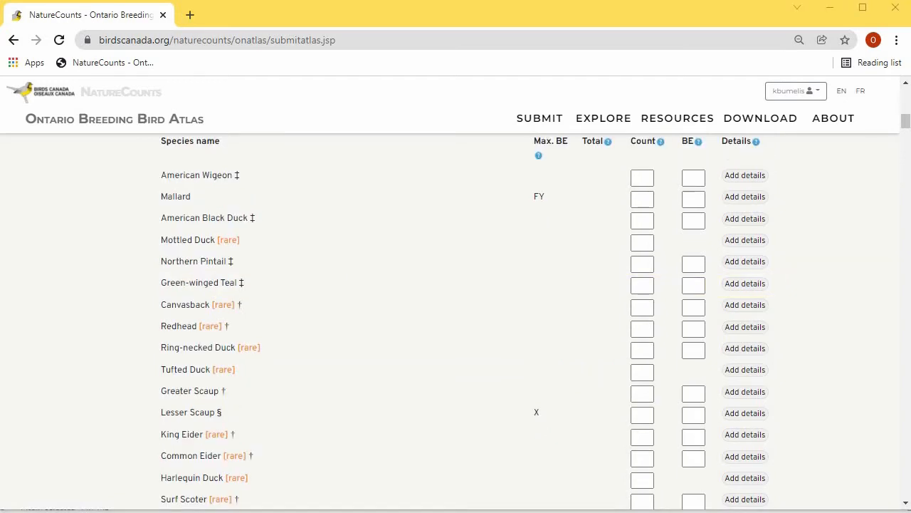
- Find Barn Swallow in the species checklist and record a count of 2 with breeding evidence code V
scroll(456, 321, "up", 7)
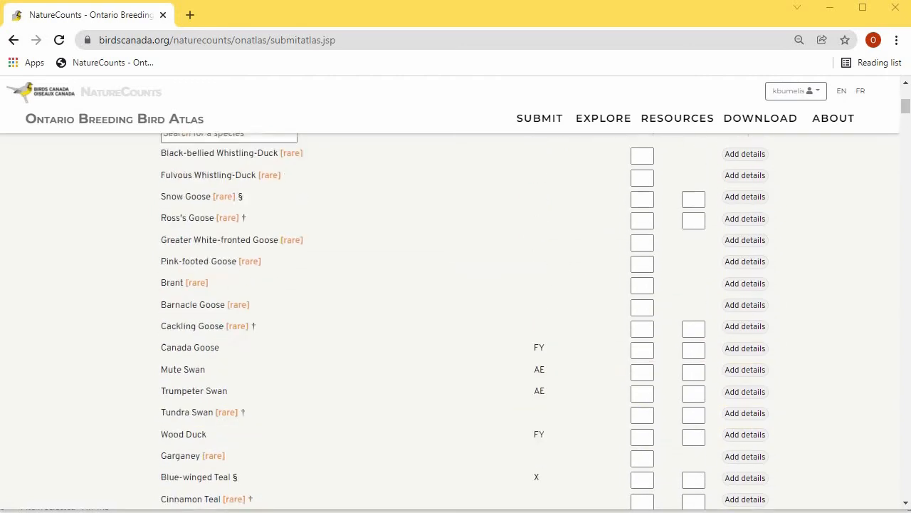
left_click(229, 267)
type("bar")
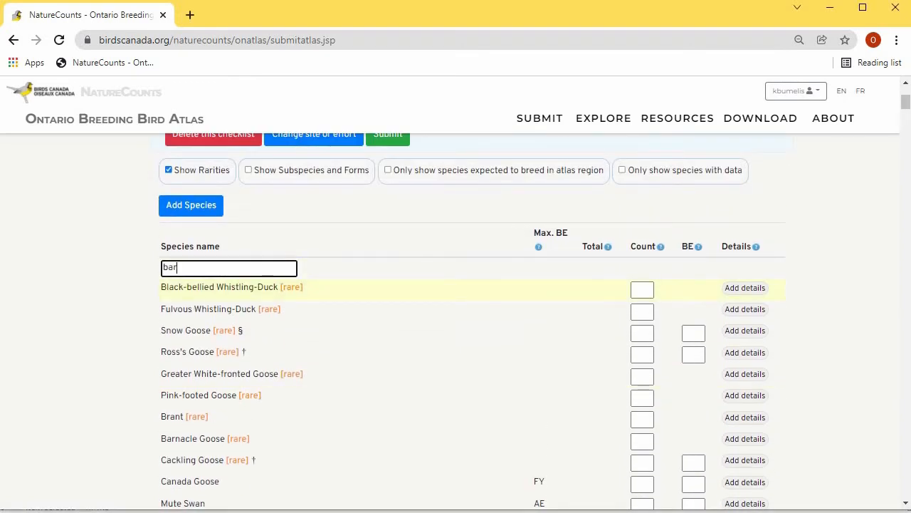
type("n swallow")
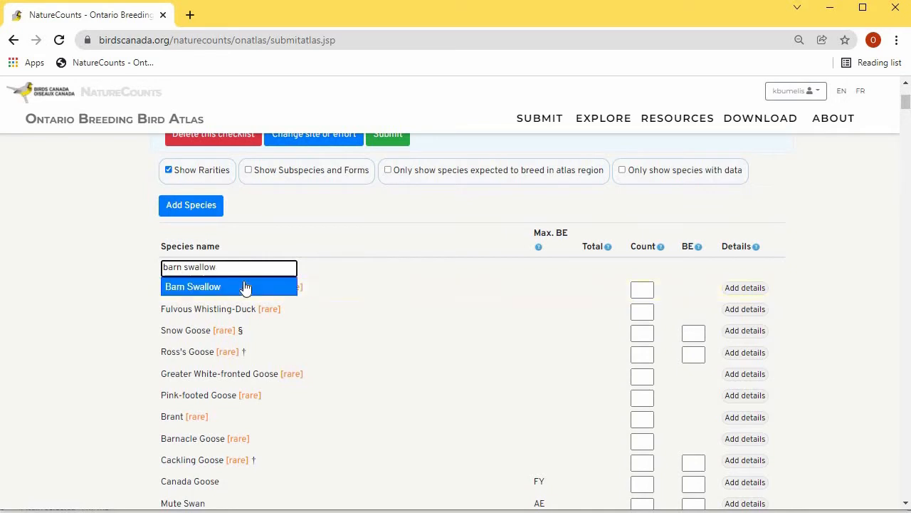
left_click(244, 287)
type("2")
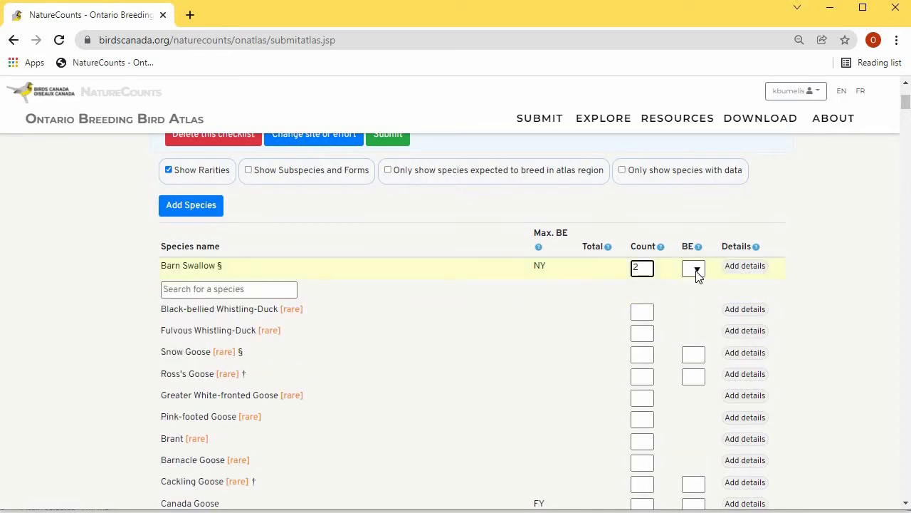
left_click(694, 269)
left_click(710, 478)
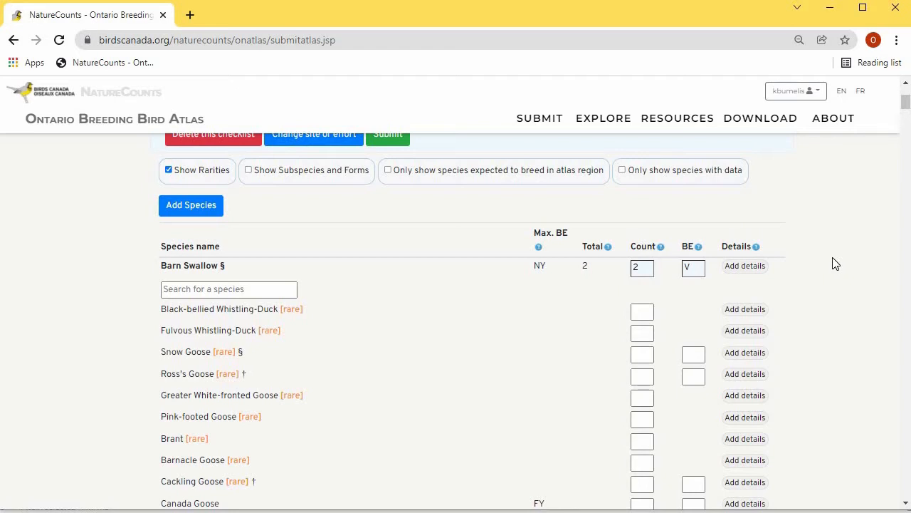
- Describe the Barn Swallow record: "BARS seen flying in and out from under the viewing platform, in previous years there have been BARS nesting under the platform."
left_click(760, 274)
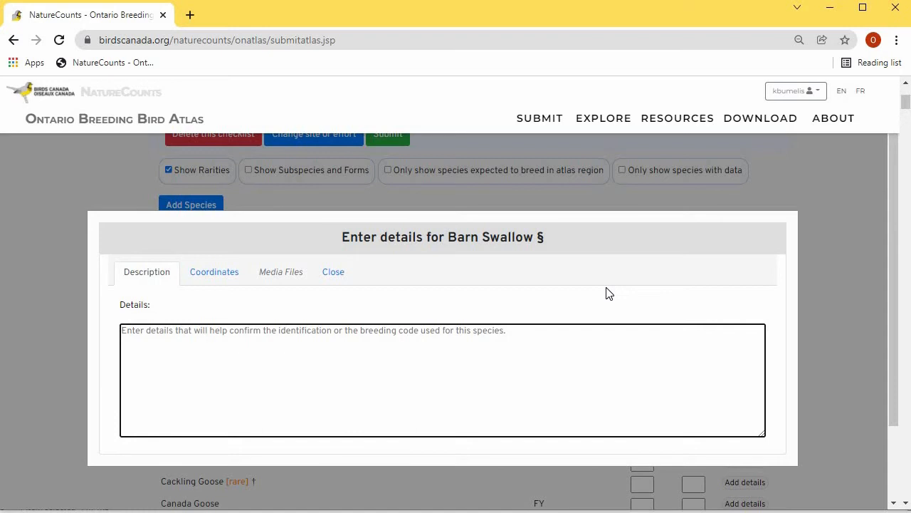
type("BARS seen flying in and out from under the viewing platform, in previous years there have been BARS nesting under the platform.")
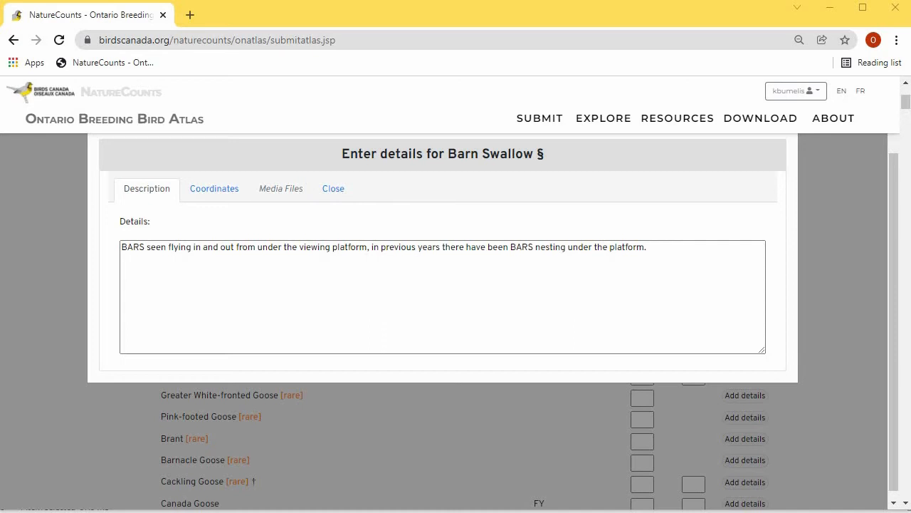
- Mark the Barn Swallow coordinates on the satellite map at the edge of the viewing platform beside S Bridle Trail
left_click(214, 188)
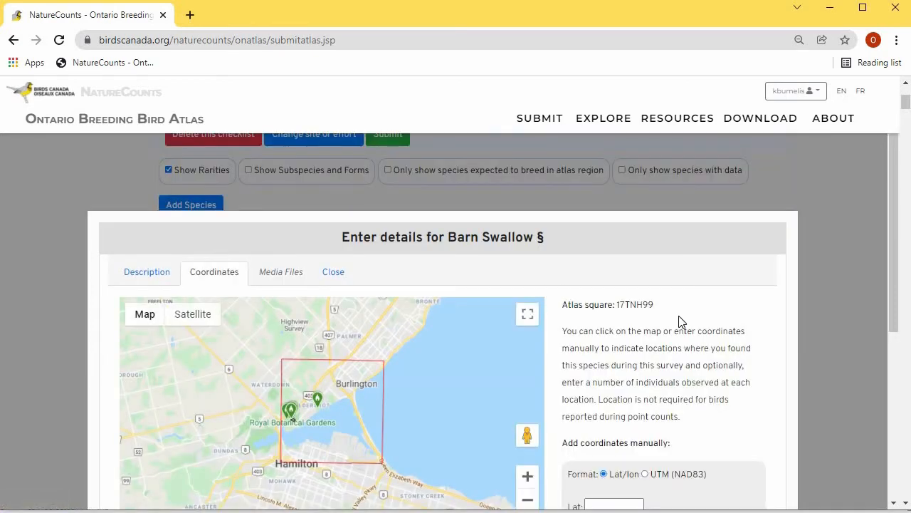
scroll(679, 321, "down", 1)
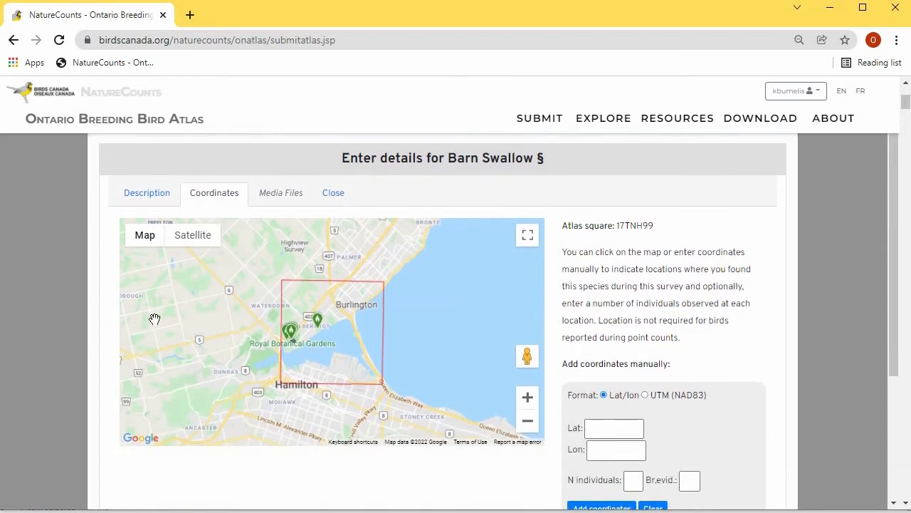
double_click(294, 347)
double_click(294, 347)
double_click(311, 364)
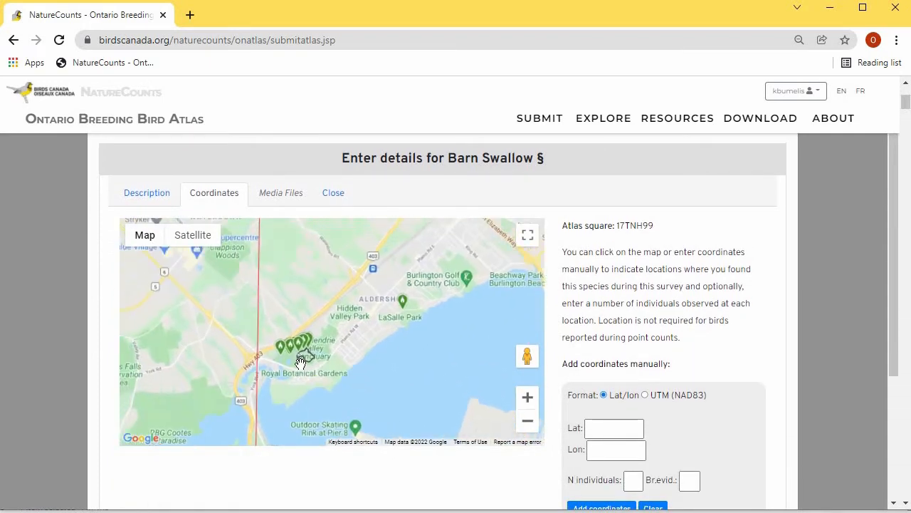
scroll(310, 363, "up", 3)
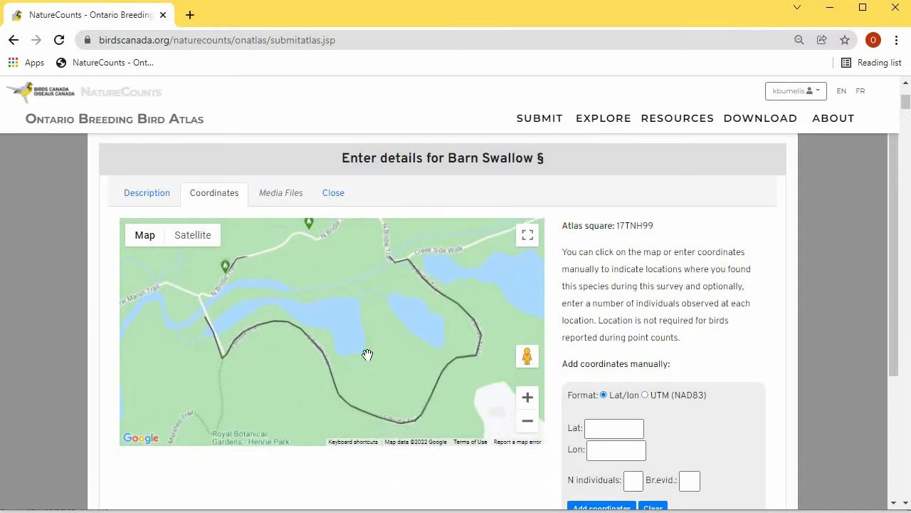
left_click(193, 235)
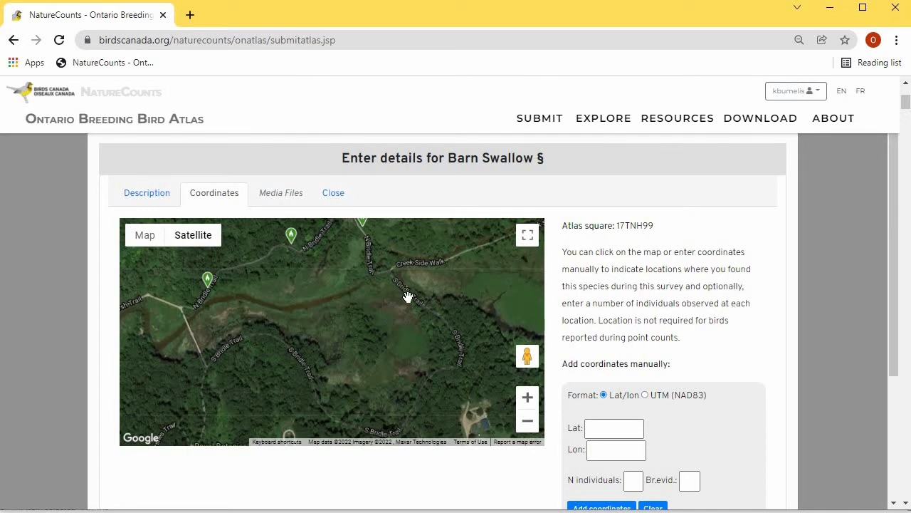
scroll(405, 296, "up", 5)
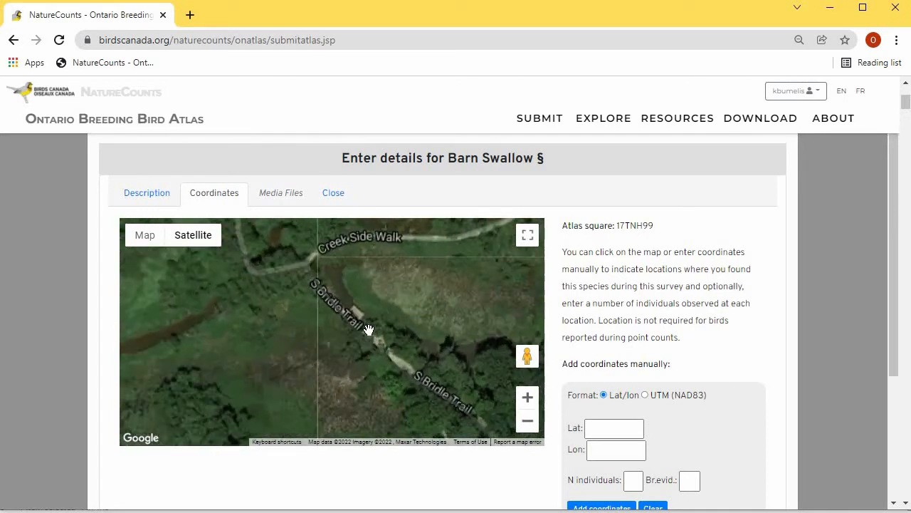
scroll(352, 315, "up", 1)
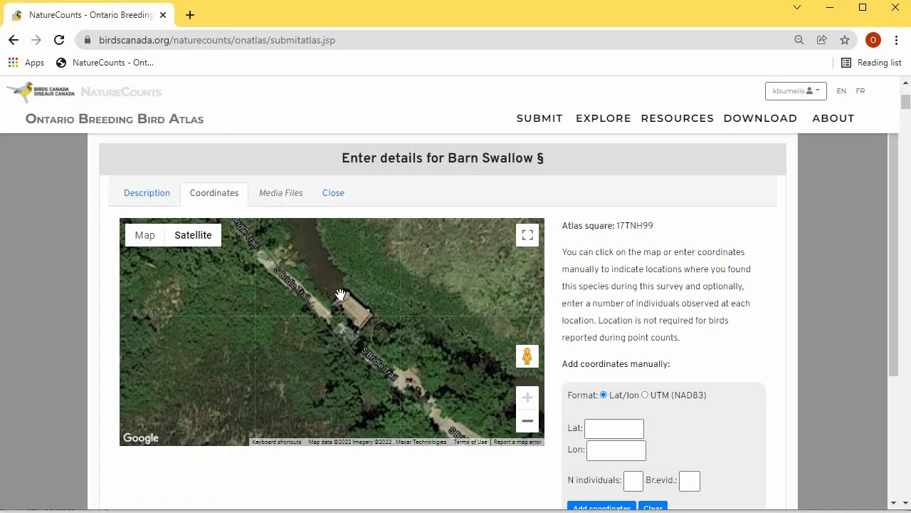
left_click(340, 290)
- Set the number of individuals at the marked Barn Swallow location to 1 and view its breeding evidence codes
scroll(689, 346, "down", 1)
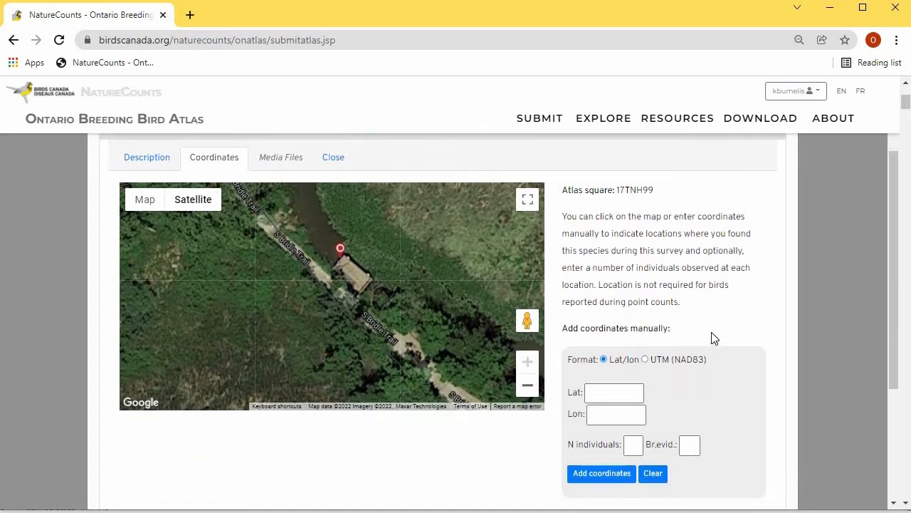
scroll(740, 337, "down", 1)
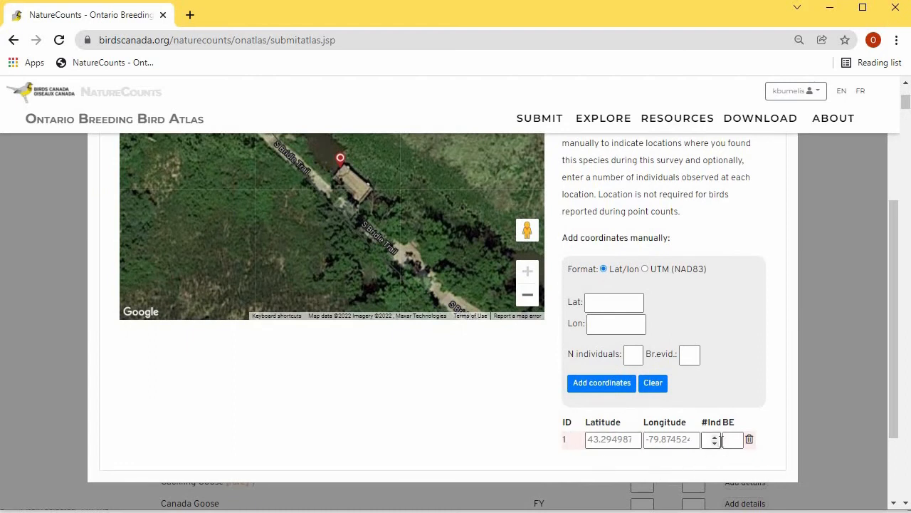
scroll(715, 443, "up", 1)
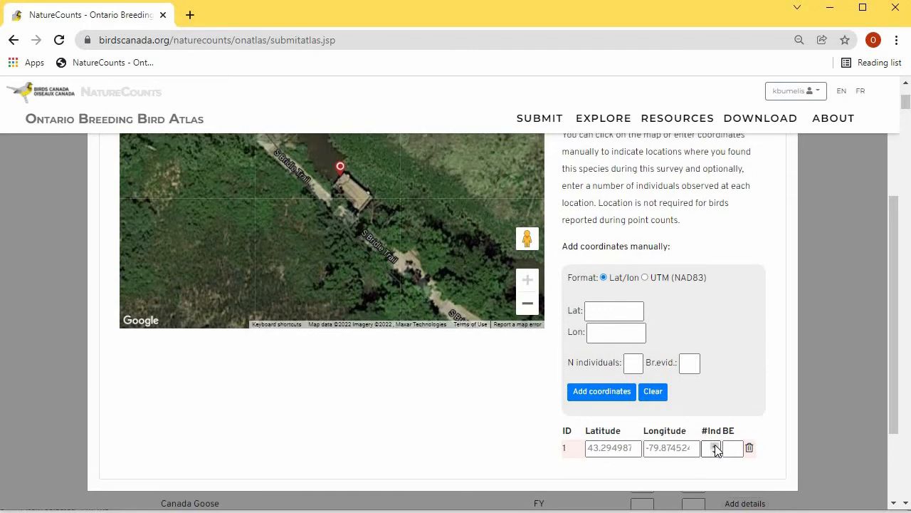
left_click(715, 446)
left_click(716, 446)
left_click(716, 453)
left_click(733, 450)
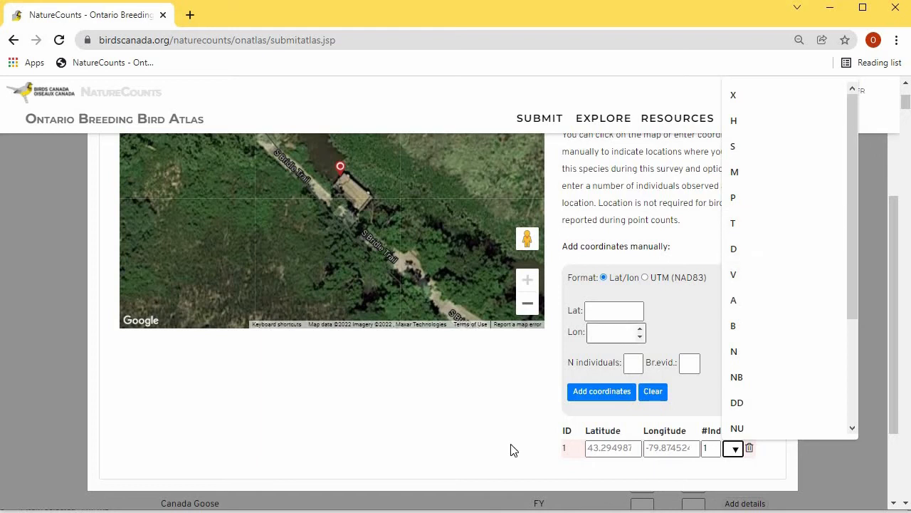
left_click(762, 200)
scroll(773, 203, "up", 2)
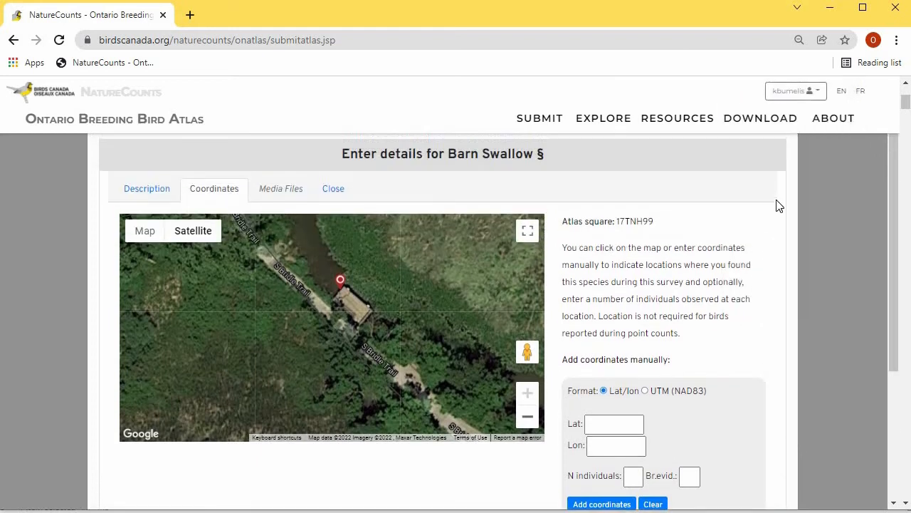
- Close the Barn Swallow details and submit the checklist
left_click(334, 189)
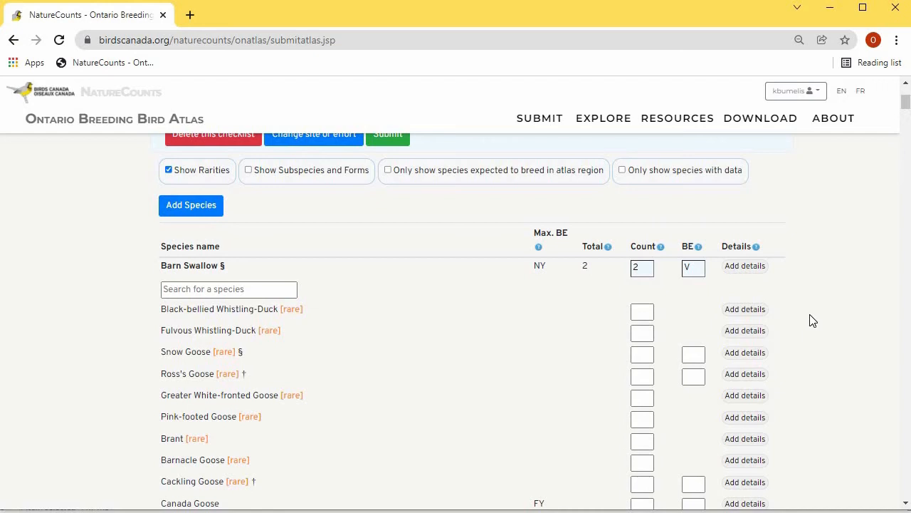
key("Return")
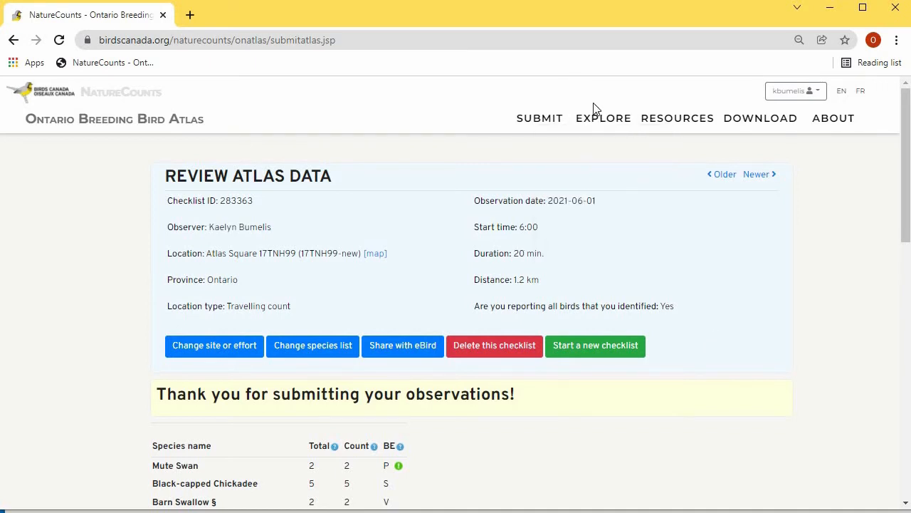
- View the submitted 17TNH99-new checklist from the list of data forms and reopen its species list for changes
mouse_move(598, 125)
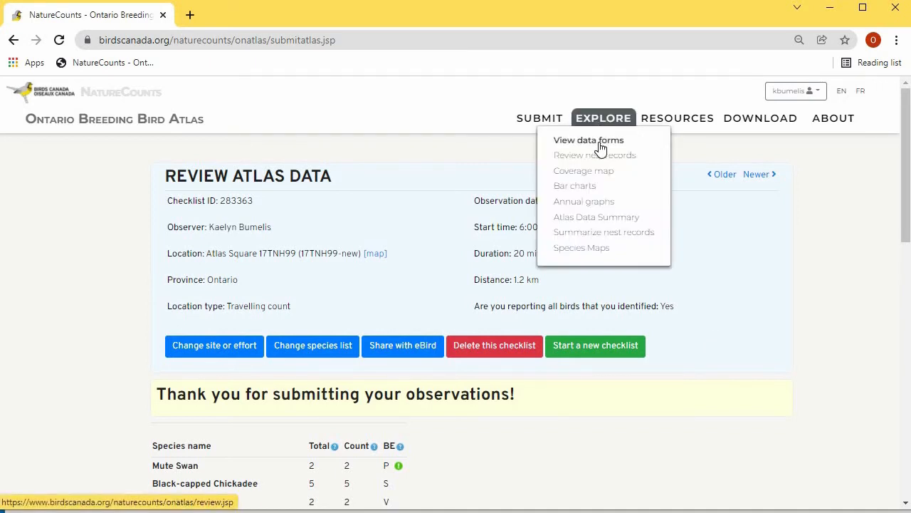
left_click(600, 148)
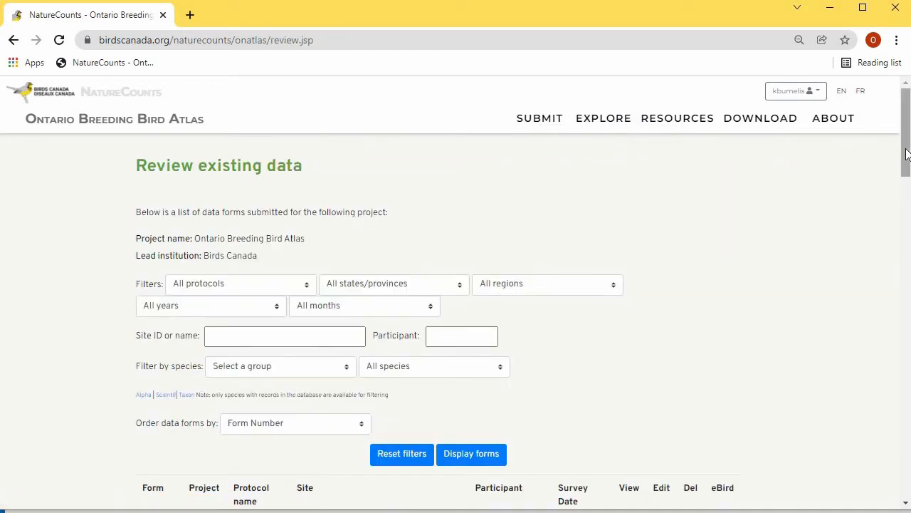
left_click_drag(907, 150, 908, 204)
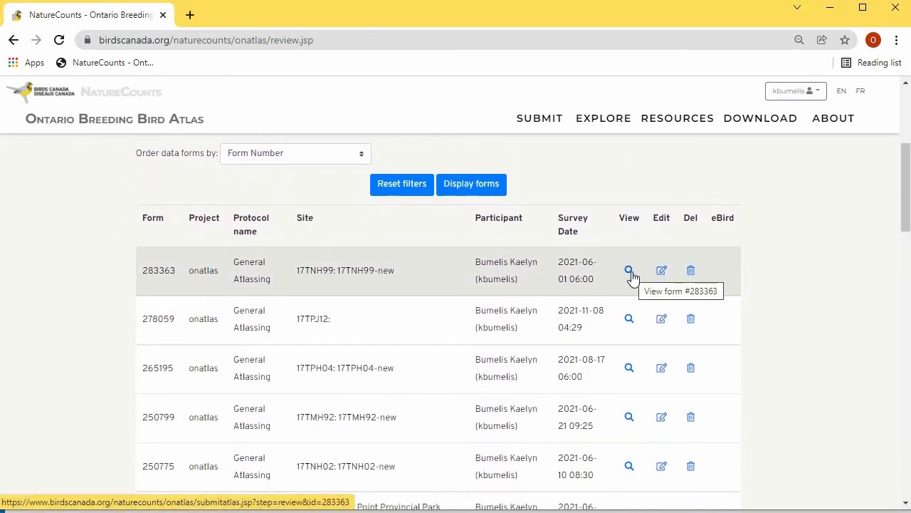
left_click(630, 274)
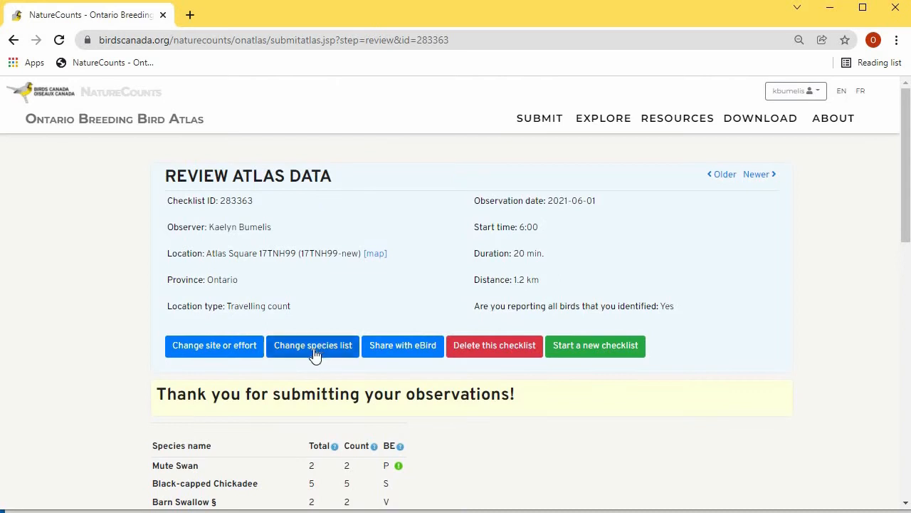
left_click(313, 348)
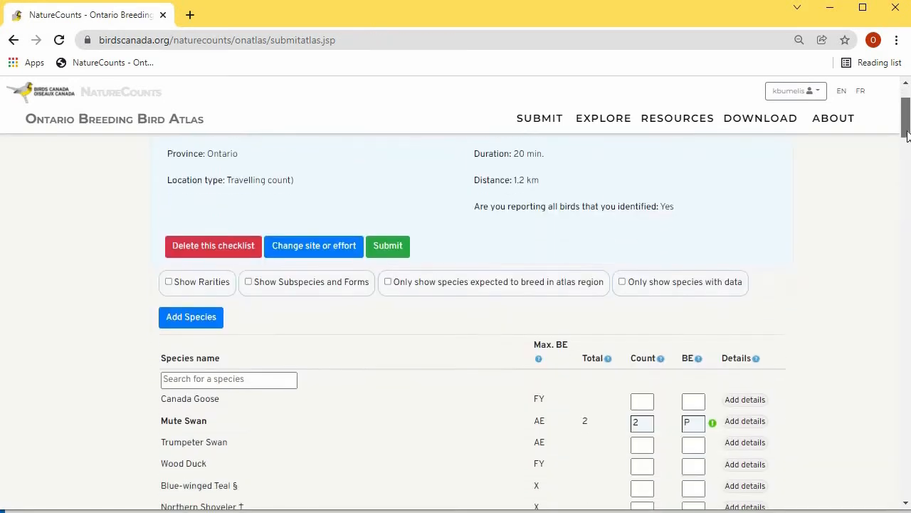
- Find Barn Swallow in the checklist by searching for "barn" and open the coordinates of its details
scroll(837, 339, "down", 1)
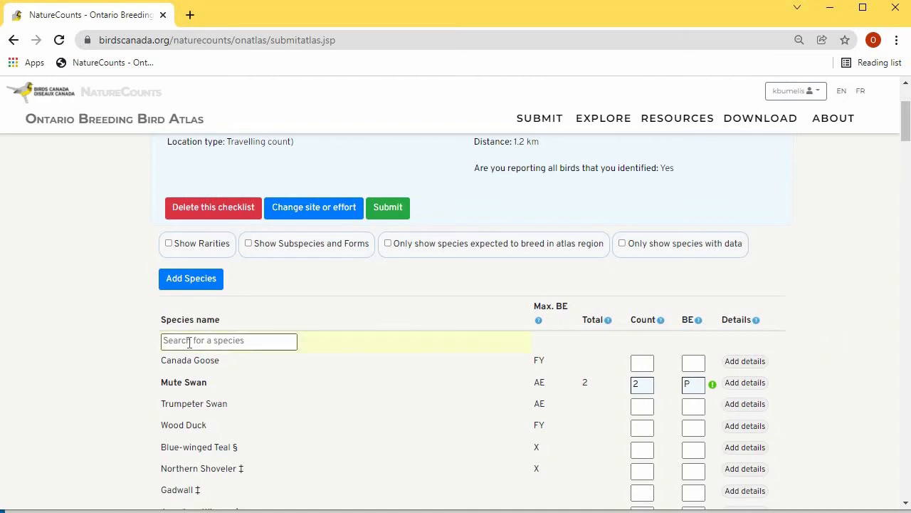
left_click(231, 342)
type("barn")
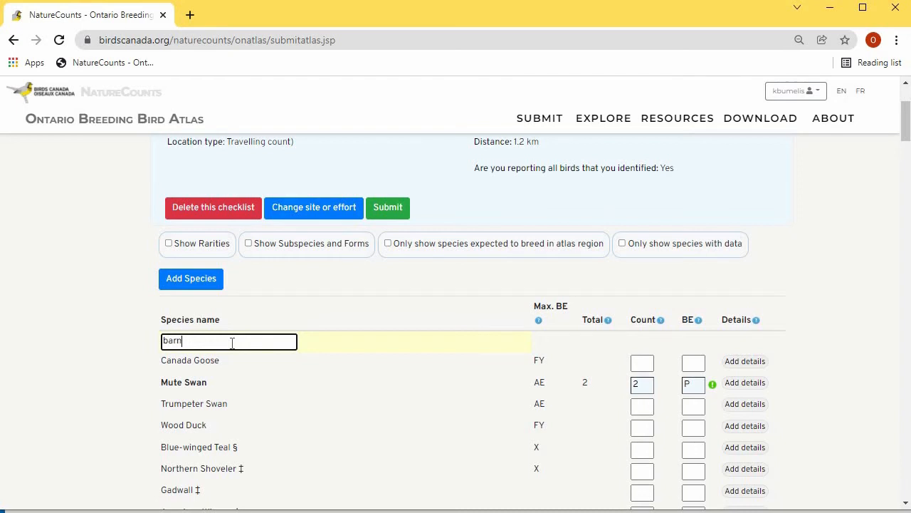
left_click(228, 396)
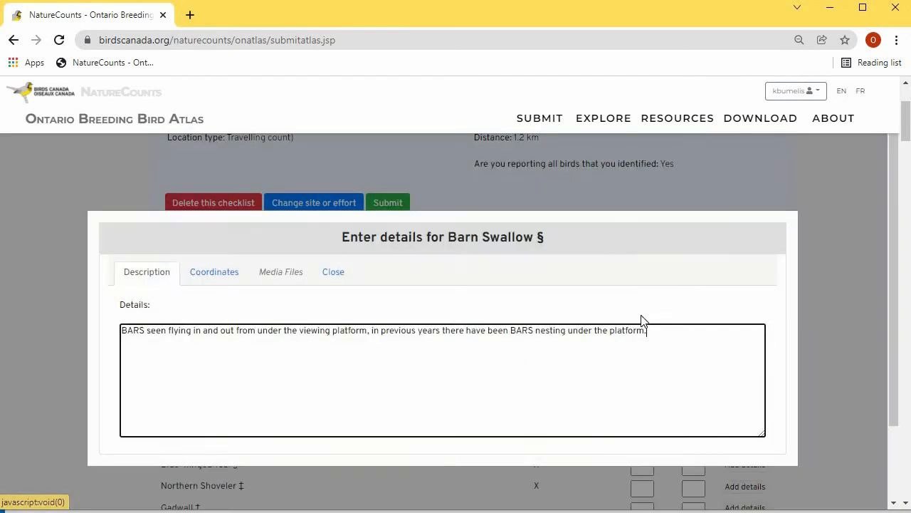
left_click(207, 272)
scroll(738, 318, "down", 3)
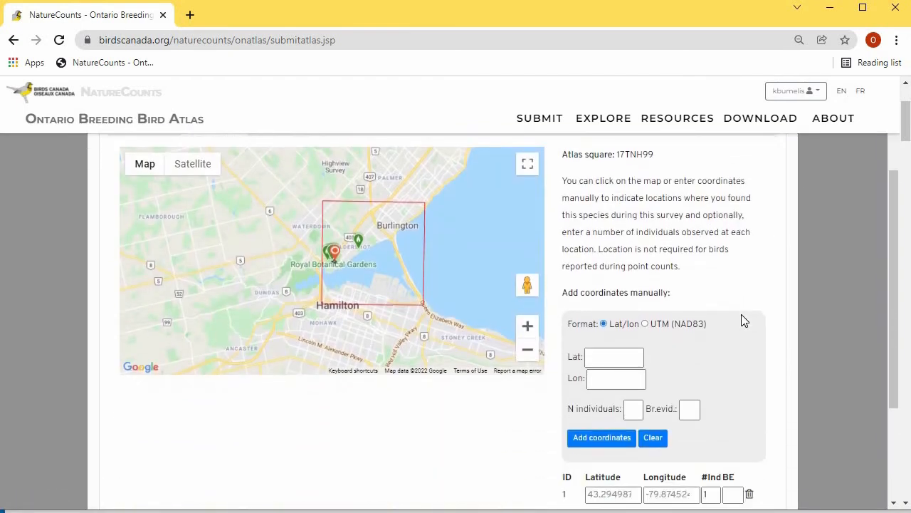
left_click(705, 425)
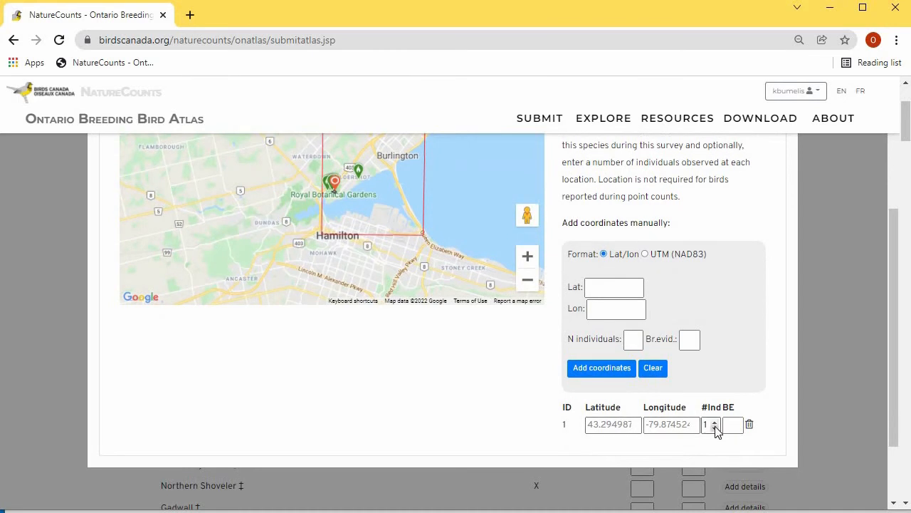
- Mark a second Barn Swallow location on the satellite map, on Grindstone Marsh Trail just south of the creek crossing
scroll(709, 334, "up", 1)
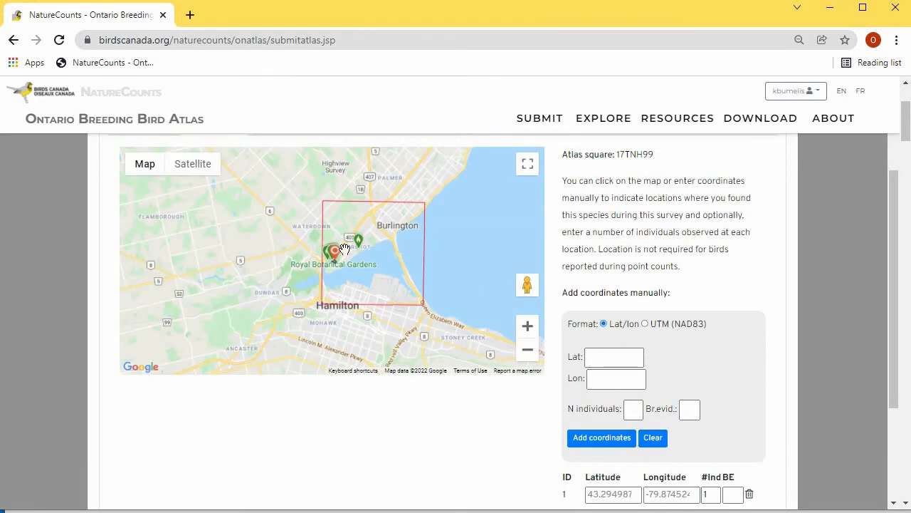
scroll(331, 268, "up", 1)
scroll(331, 268, "up", 3)
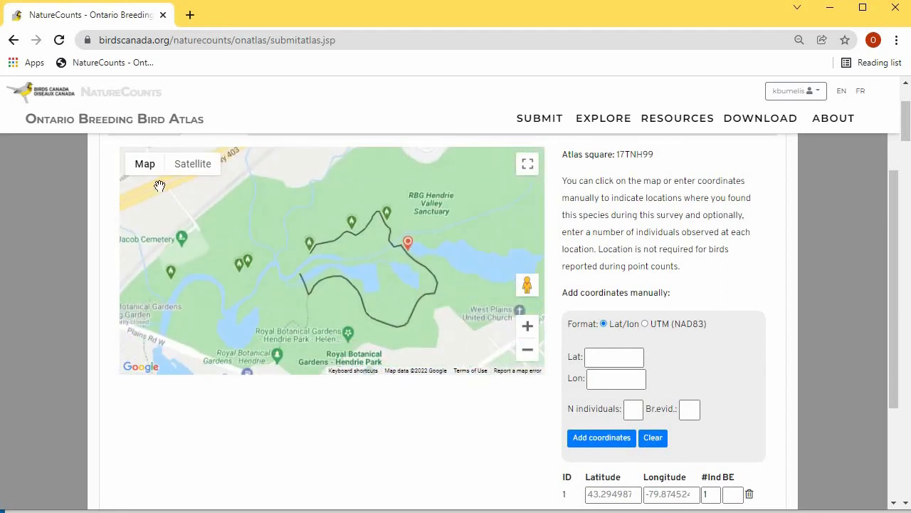
scroll(295, 276, "up", 3)
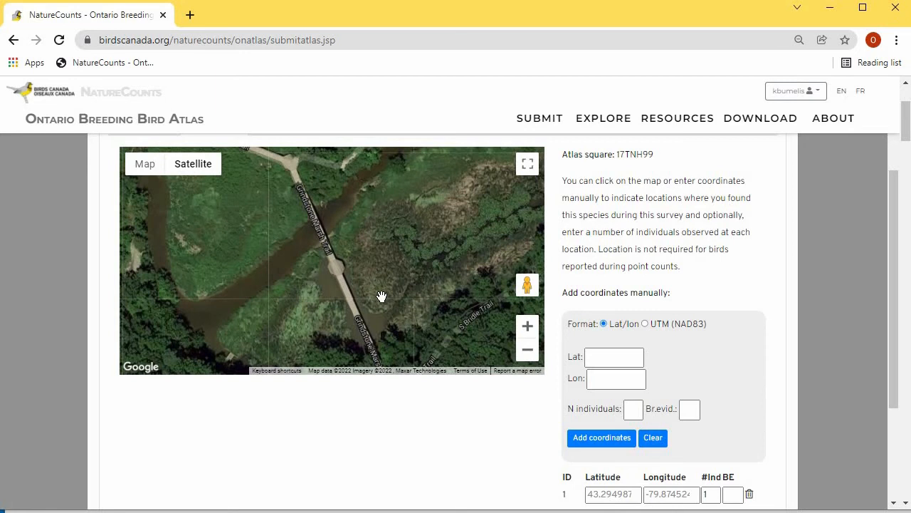
left_click(345, 288)
scroll(397, 197, "up", 2)
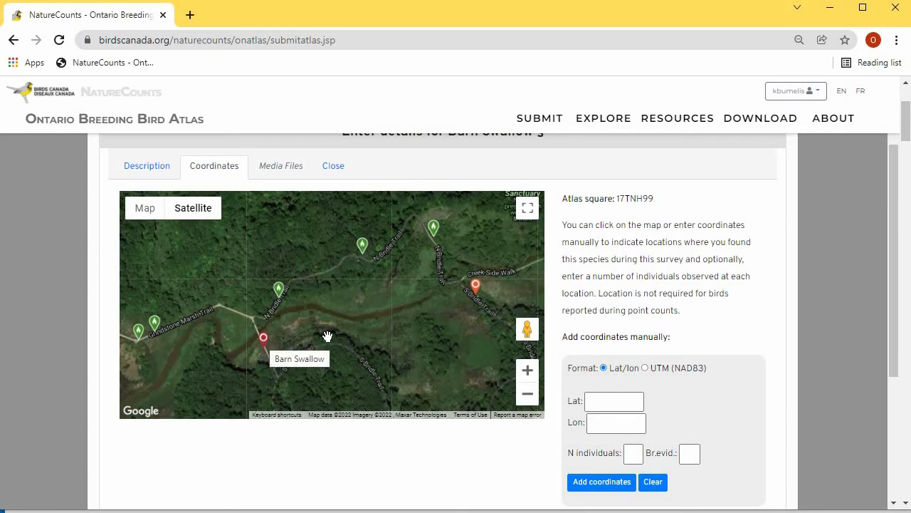
- Set the breeding evidence code of the first Barn Swallow location to V
scroll(747, 365, "down", 1)
scroll(748, 366, "down", 2)
left_click(734, 447)
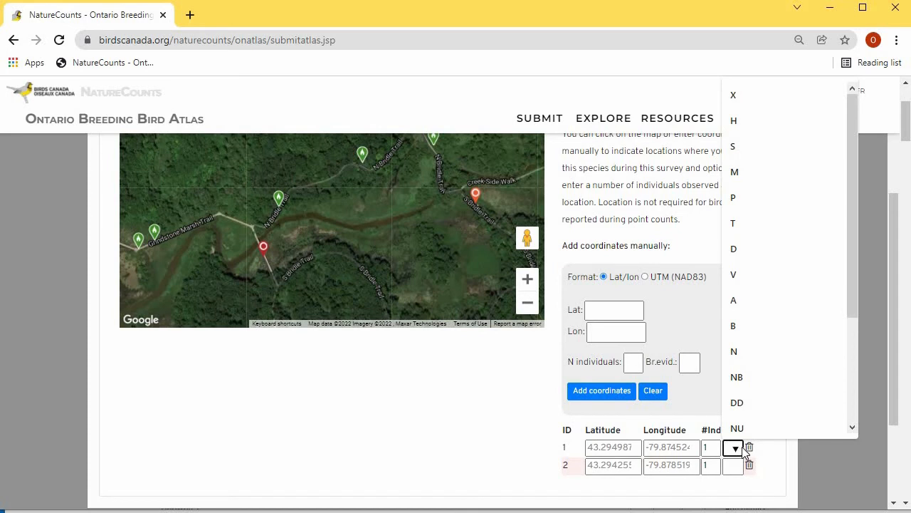
scroll(755, 341, "down", 1)
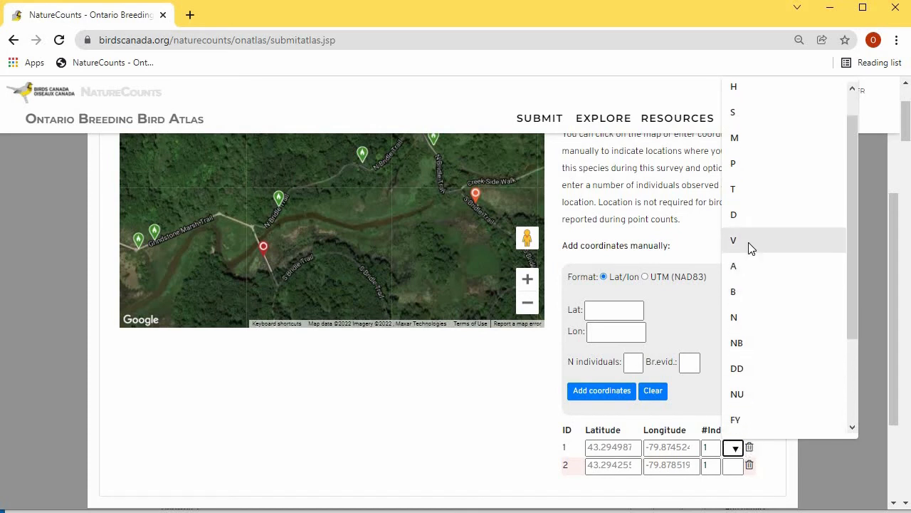
left_click(748, 242)
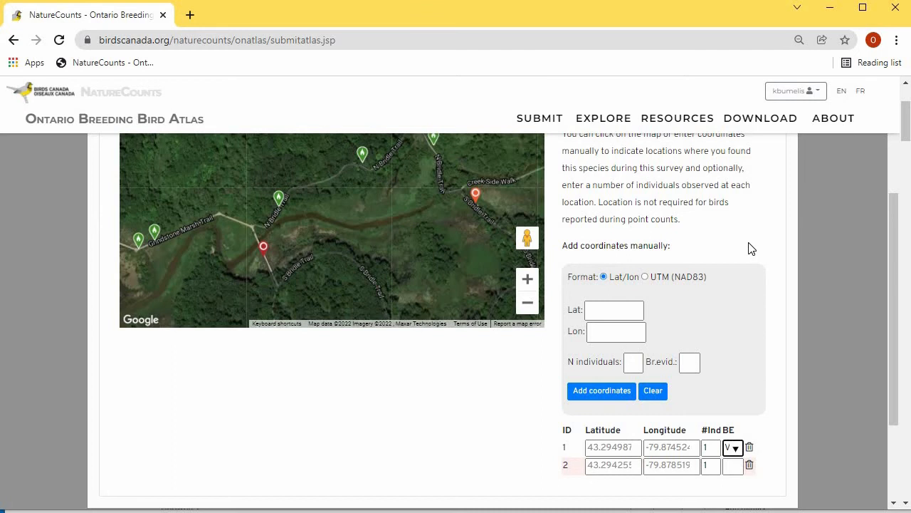
- Set the breeding evidence code of the second Barn Swallow location to H and close the species details
scroll(736, 465, "up", 1)
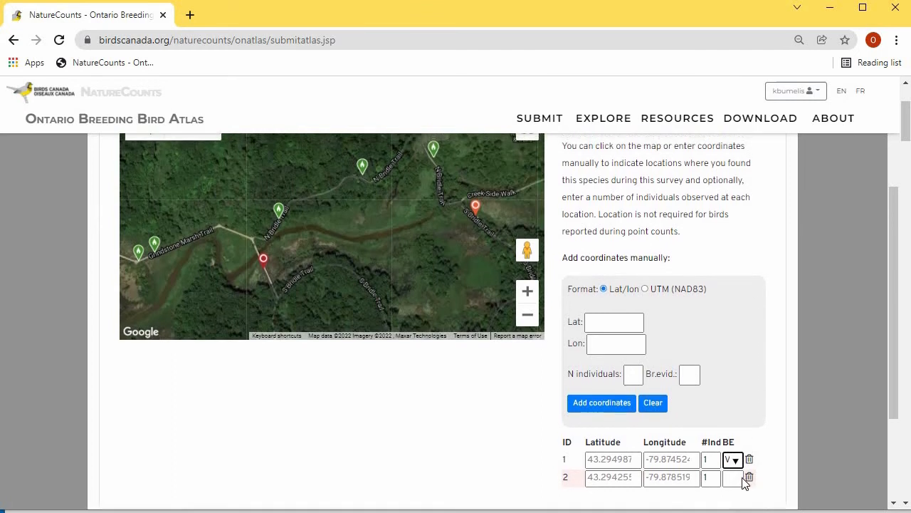
left_click(736, 481)
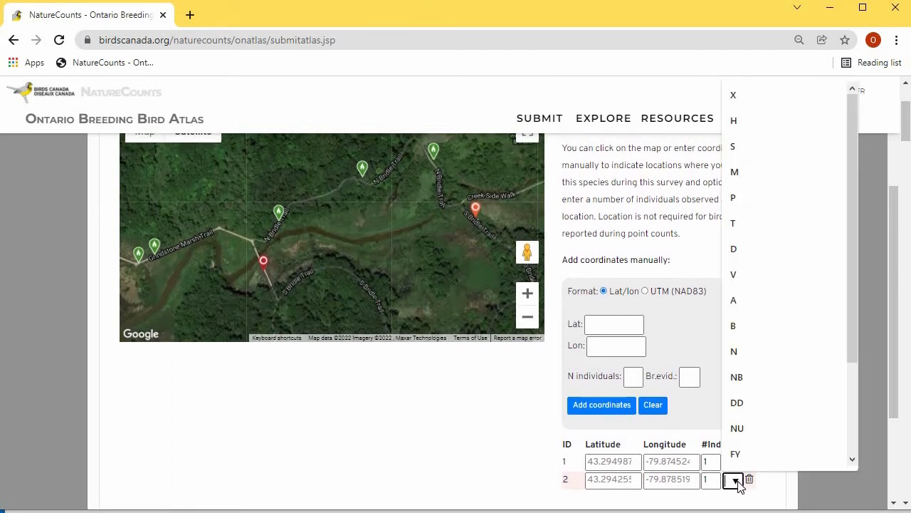
left_click(740, 126)
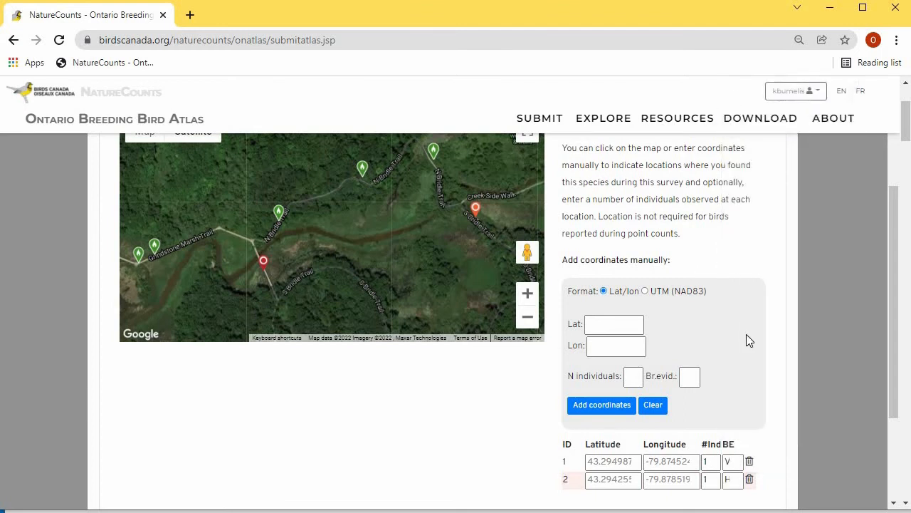
scroll(746, 334, "up", 3)
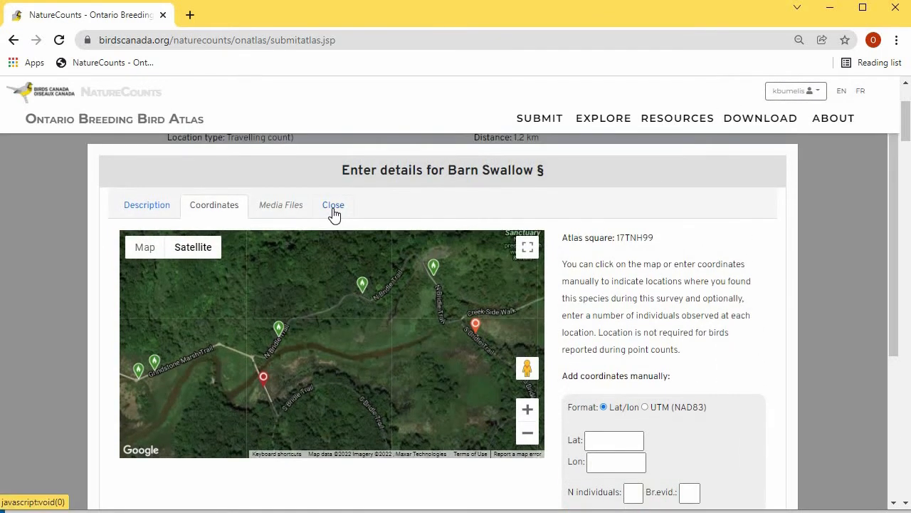
left_click(334, 211)
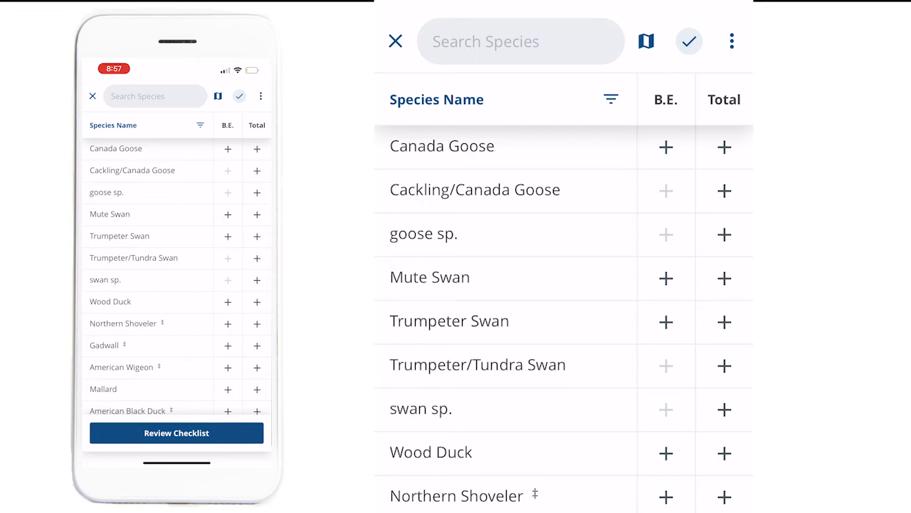
- Switch to the NatureCounts mobile app, search the species list for "Barn" and set the Barn Swallow total to 2
scroll(177, 278, "down", 3)
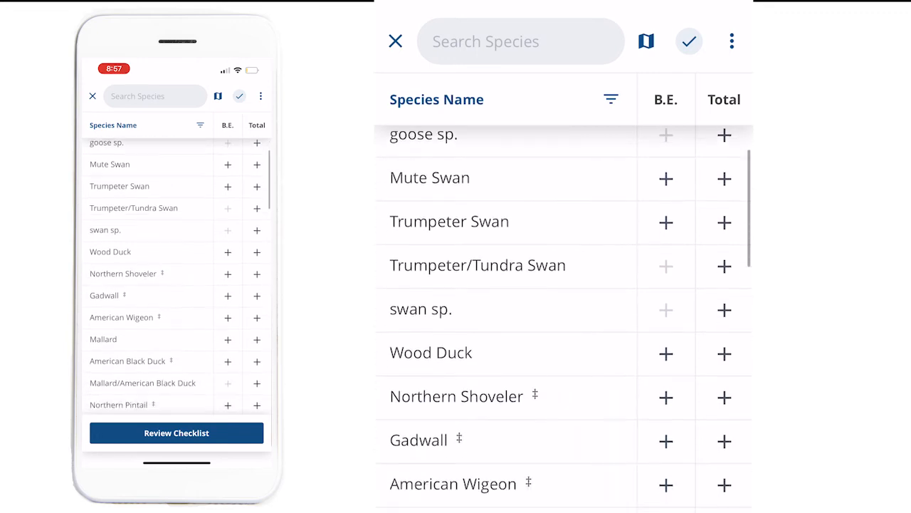
scroll(176, 278, "up", 2)
scroll(176, 278, "up", 2)
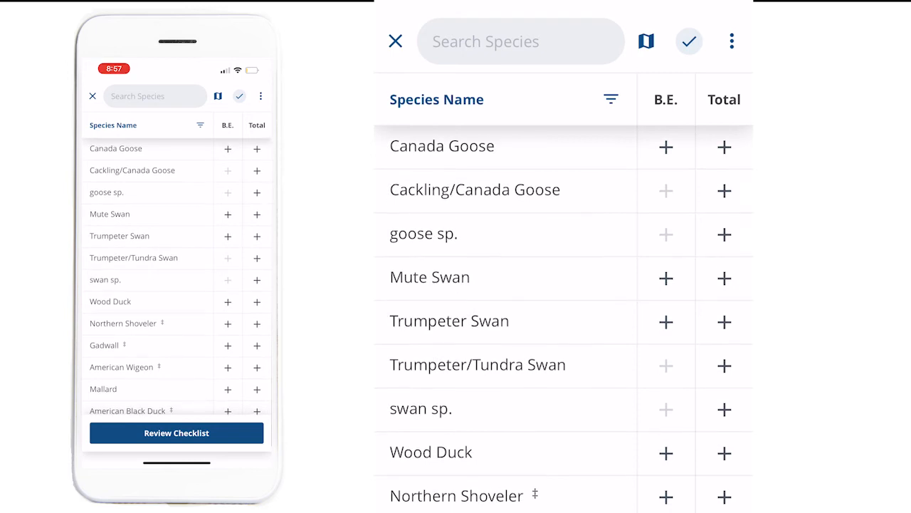
left_click(137, 96)
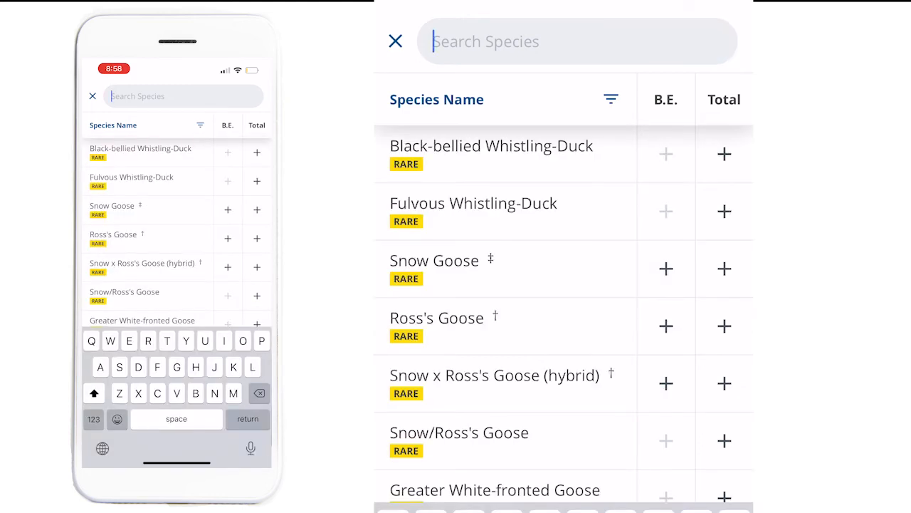
type("Barn")
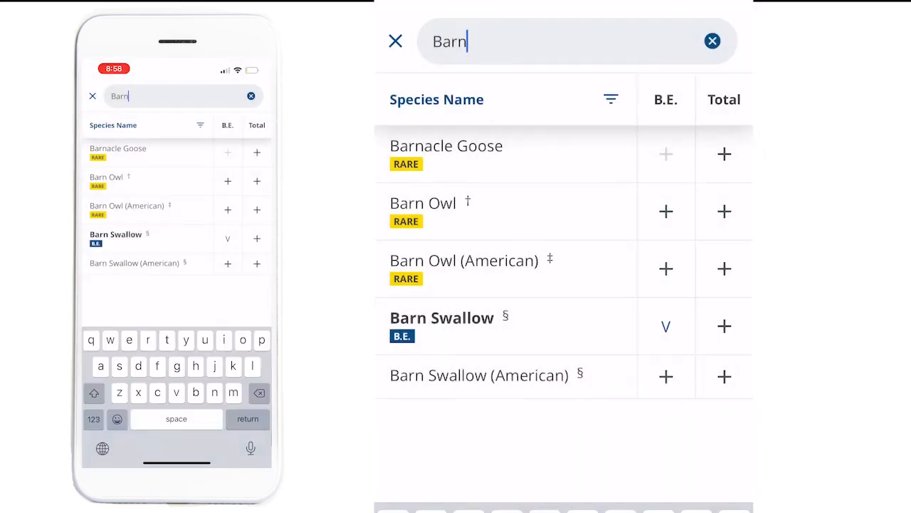
left_click(724, 325)
left_click(724, 326)
- Add the details "Entering/exiting below the viewing platform" to the Barn Swallow record and save them
left_click(441, 321)
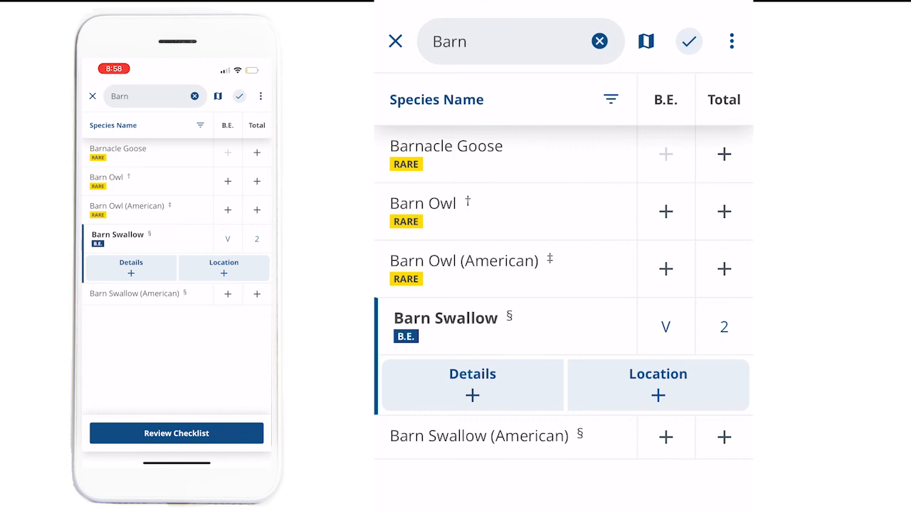
left_click(472, 385)
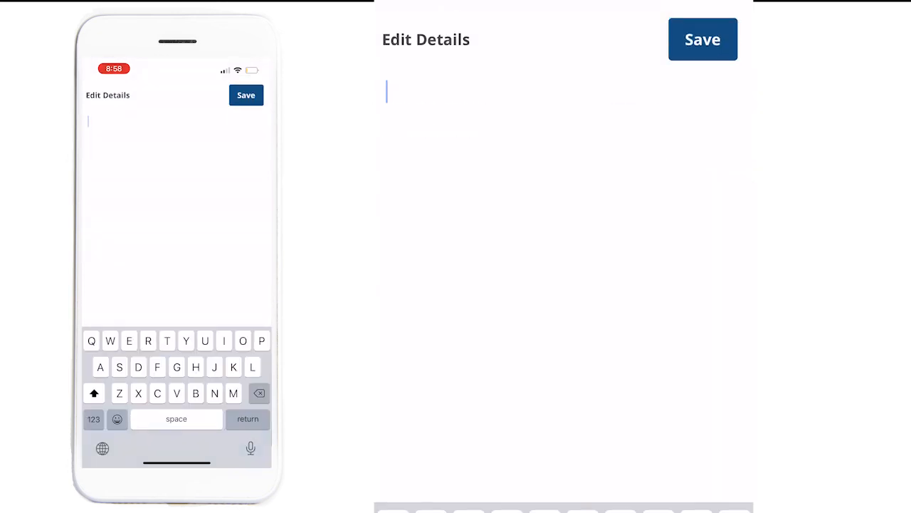
type("N")
key("BackSpace")
type("Entering/")
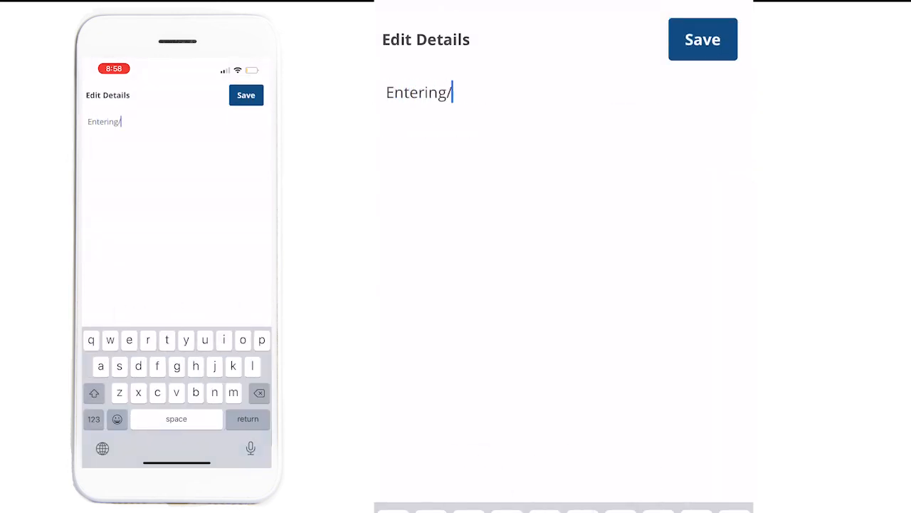
type("exiting below the viewing platform")
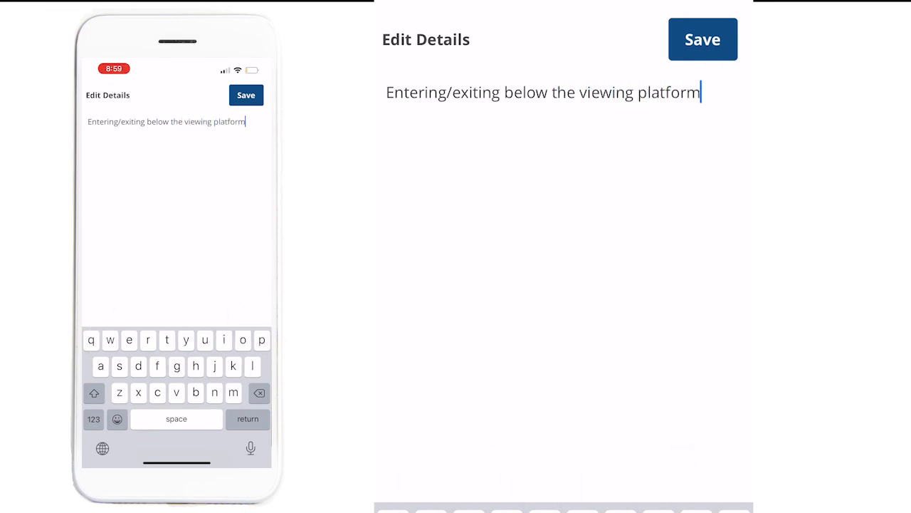
left_click(703, 40)
- Open the location map for the Barn Swallow record
left_click(658, 386)
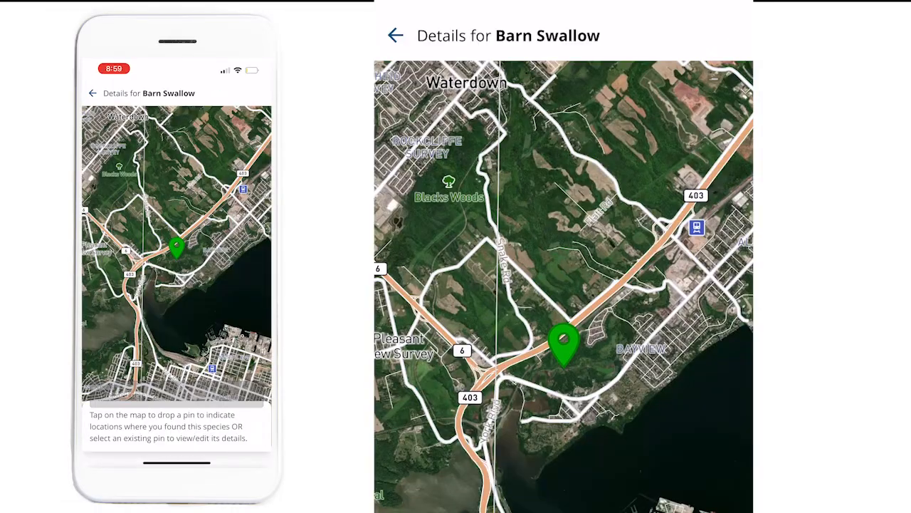